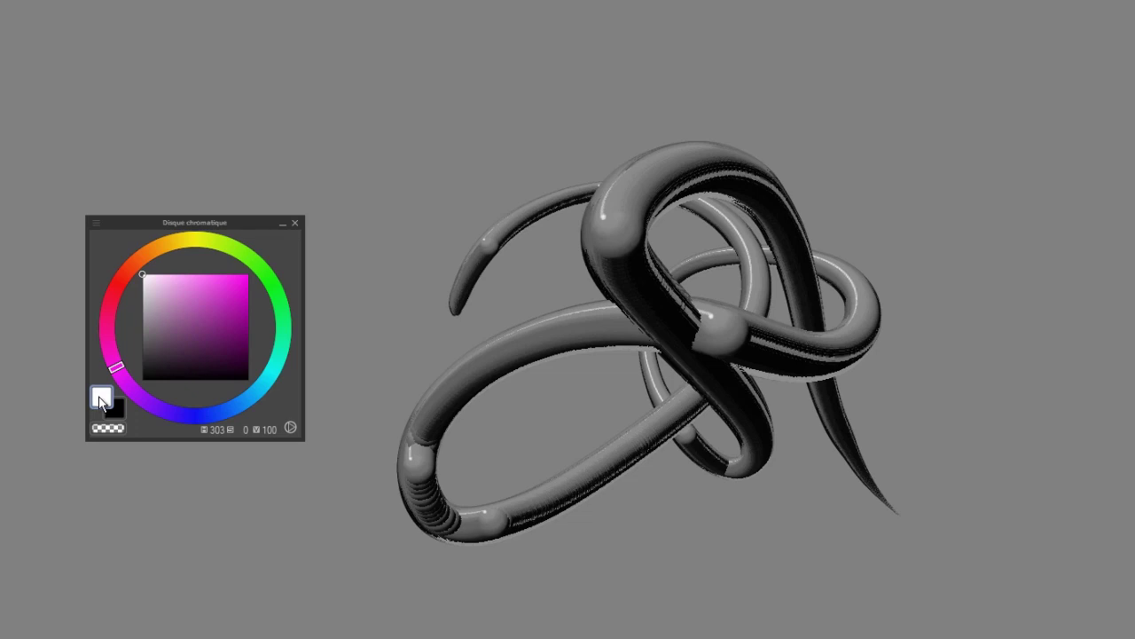
Step: Set the secondary colour to dark purple (hue 272, saturation 79, value 54) and the main colour to light pink (hue 303, saturation 38, value 100)
{"action": "left_click", "coordinate": [119, 409]}
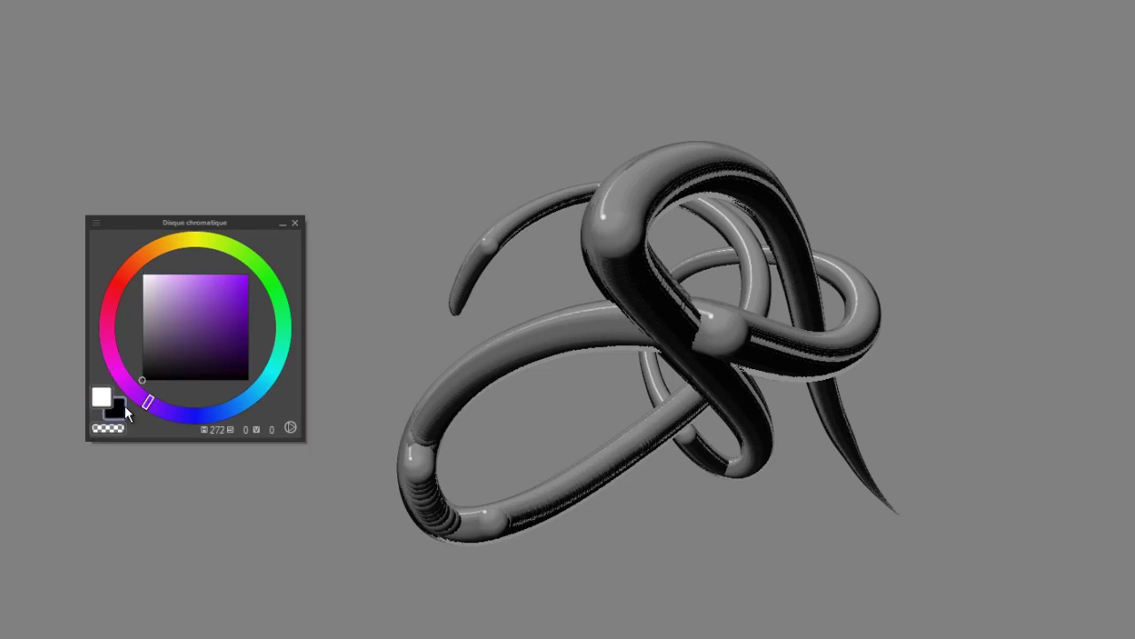
{"action": "left_click", "coordinate": [231, 339]}
{"action": "left_click_drag", "start_coordinate": [232, 339], "coordinate": [229, 321]}
{"action": "left_click", "coordinate": [110, 396]}
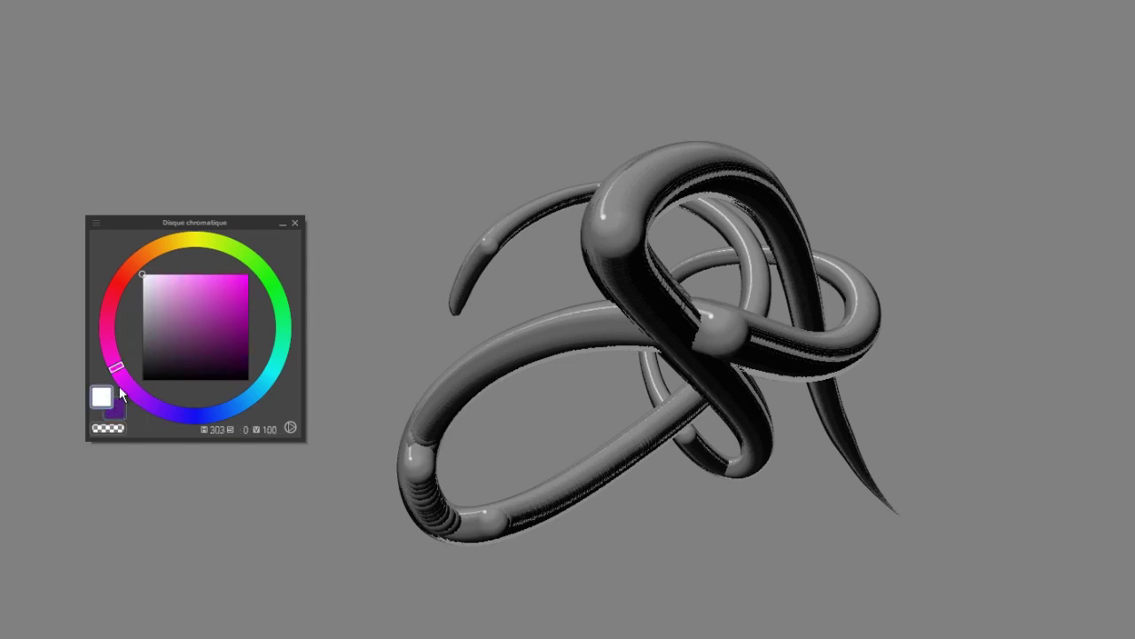
{"action": "left_click", "coordinate": [183, 274]}
Step: Paint long looping purple tubes over and around the grey tubes on the canvas
{"action": "mouse_move", "coordinate": [417, 171]}
{"action": "left_mouse_down"}
{"action": "mouse_move", "coordinate": [529, 92]}
{"action": "mouse_move", "coordinate": [656, 97]}
{"action": "mouse_move", "coordinate": [609, 142]}
{"action": "mouse_move", "coordinate": [495, 158]}
{"action": "mouse_move", "coordinate": [430, 264]}
{"action": "mouse_move", "coordinate": [483, 346]}
{"action": "left_mouse_up"}
{"action": "mouse_move", "coordinate": [615, 359]}
{"action": "left_mouse_down"}
{"action": "mouse_move", "coordinate": [695, 191]}
{"action": "mouse_move", "coordinate": [754, 156]}
{"action": "mouse_move", "coordinate": [857, 174]}
{"action": "mouse_move", "coordinate": [879, 248]}
{"action": "mouse_move", "coordinate": [732, 382]}
{"action": "left_mouse_up"}
{"action": "mouse_move", "coordinate": [656, 408]}
{"action": "left_mouse_down"}
{"action": "mouse_move", "coordinate": [598, 460]}
{"action": "mouse_move", "coordinate": [568, 551]}
{"action": "mouse_move", "coordinate": [627, 610]}
{"action": "mouse_move", "coordinate": [706, 545]}
{"action": "mouse_move", "coordinate": [636, 477]}
{"action": "mouse_move", "coordinate": [526, 434]}
{"action": "mouse_move", "coordinate": [434, 408]}
{"action": "left_mouse_up"}
{"action": "mouse_move", "coordinate": [380, 372]}
{"action": "left_mouse_down"}
{"action": "mouse_move", "coordinate": [436, 289]}
{"action": "mouse_move", "coordinate": [486, 348]}
{"action": "mouse_move", "coordinate": [519, 418]}
{"action": "mouse_move", "coordinate": [477, 551]}
{"action": "mouse_move", "coordinate": [515, 603]}
{"action": "mouse_move", "coordinate": [573, 604]}
{"action": "mouse_move", "coordinate": [585, 528]}
{"action": "left_mouse_up"}
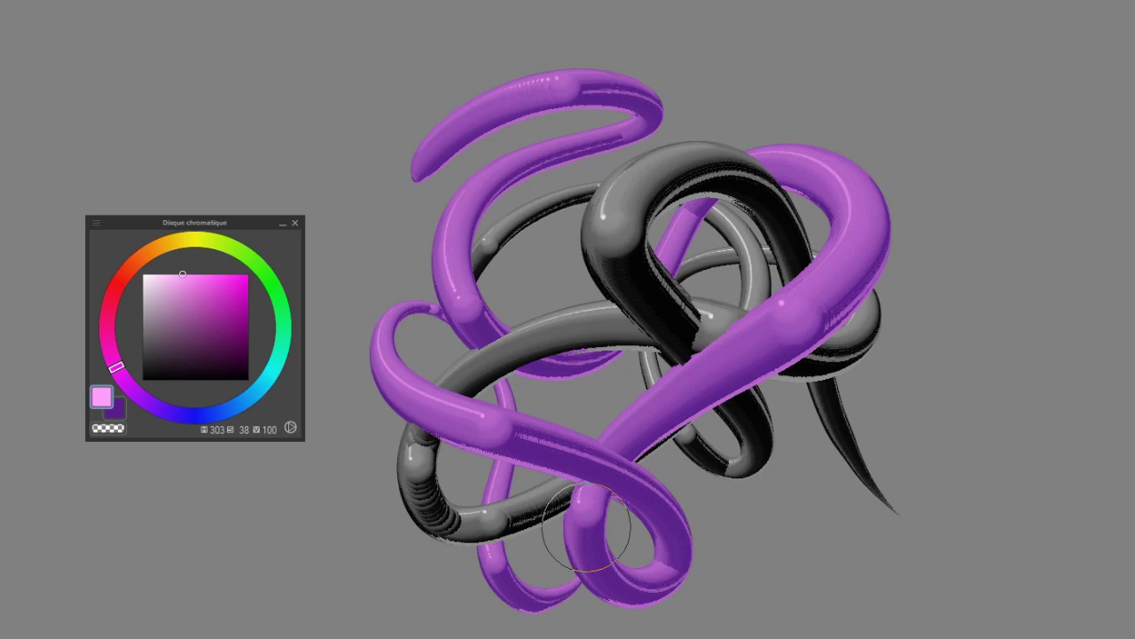
Step: Switch to the dark purple secondary colour and paint another curving stroke across the existing tubes
{"action": "key", "text": "x"}
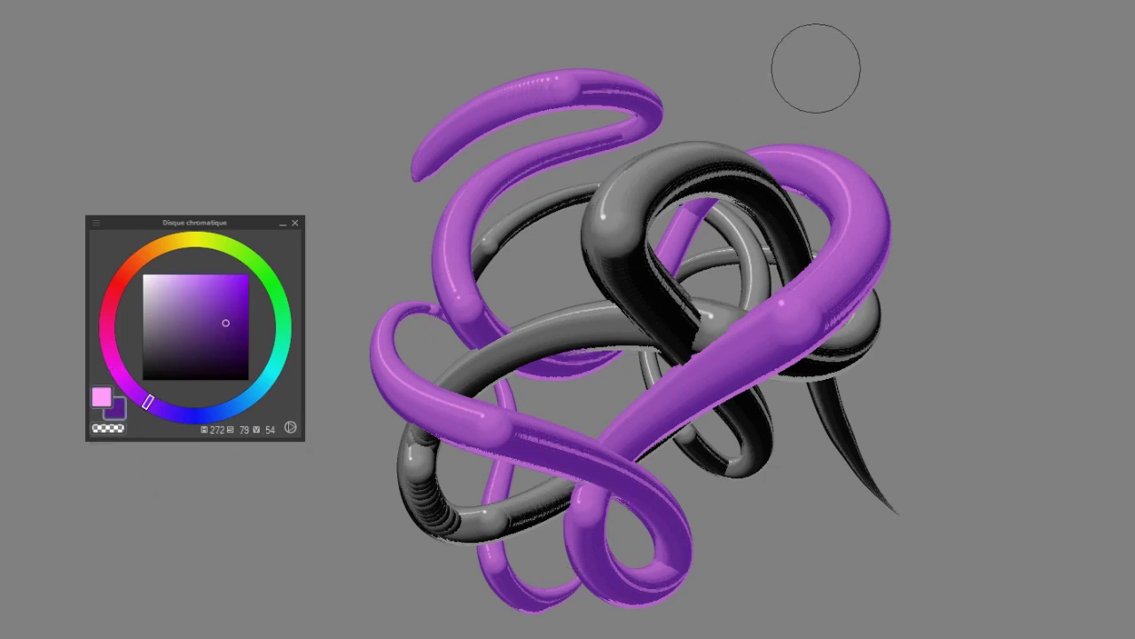
{"action": "mouse_move", "coordinate": [777, 60]}
{"action": "left_mouse_down"}
{"action": "mouse_move", "coordinate": [762, 209]}
{"action": "mouse_move", "coordinate": [741, 280]}
{"action": "left_mouse_up"}
{"action": "mouse_move", "coordinate": [755, 391]}
{"action": "left_mouse_down"}
{"action": "mouse_move", "coordinate": [821, 479]}
{"action": "mouse_move", "coordinate": [705, 564]}
{"action": "mouse_move", "coordinate": [612, 501]}
{"action": "mouse_move", "coordinate": [532, 306]}
{"action": "mouse_move", "coordinate": [559, 200]}
{"action": "mouse_move", "coordinate": [665, 209]}
{"action": "mouse_move", "coordinate": [590, 470]}
{"action": "mouse_move", "coordinate": [702, 588]}
{"action": "mouse_move", "coordinate": [781, 520]}
{"action": "mouse_move", "coordinate": [679, 368]}
{"action": "left_mouse_up"}
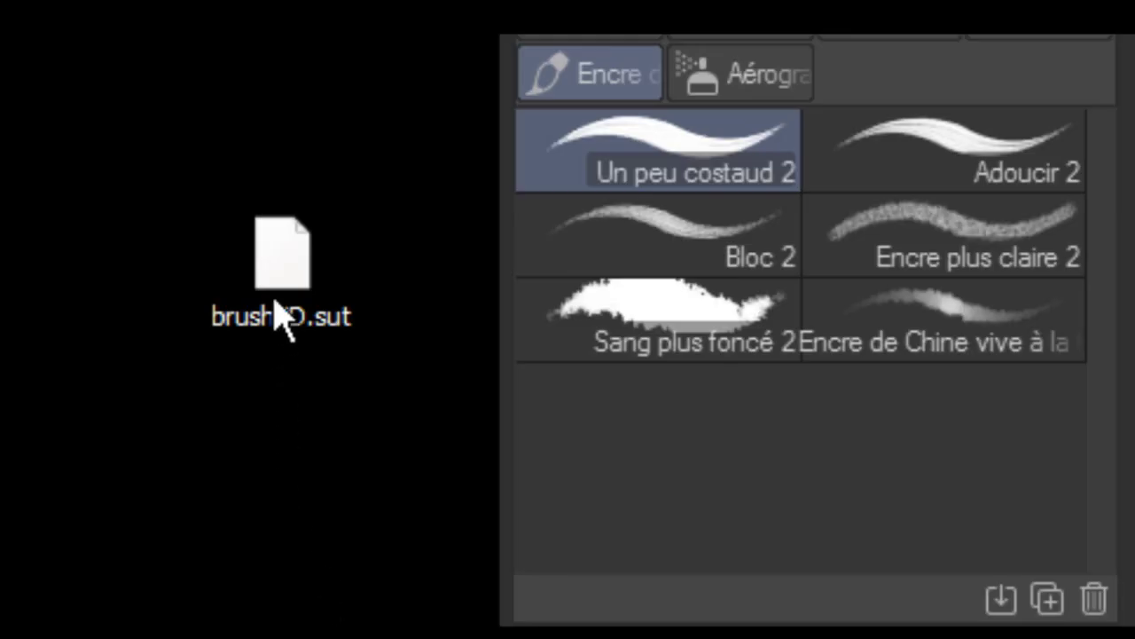
Step: Import the brush file brush3D.sut into the ink sub tool list
{"action": "left_click", "coordinate": [282, 286]}
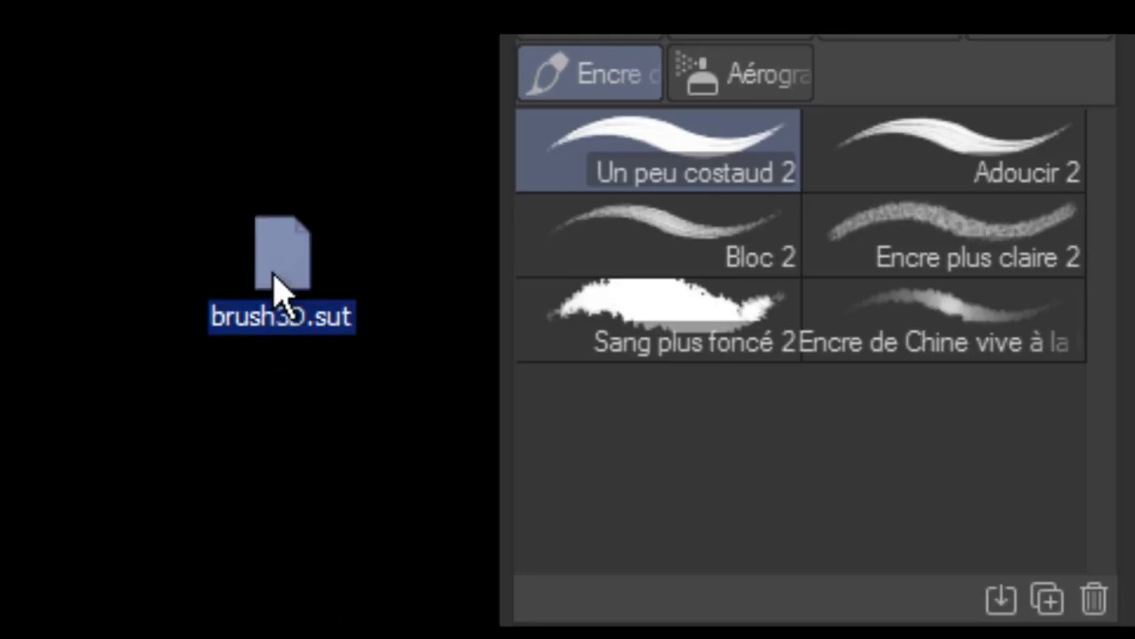
{"action": "mouse_move", "coordinate": [282, 242]}
{"action": "left_mouse_down"}
{"action": "mouse_move", "coordinate": [444, 418]}
{"action": "mouse_move", "coordinate": [828, 432]}
{"action": "left_mouse_up"}
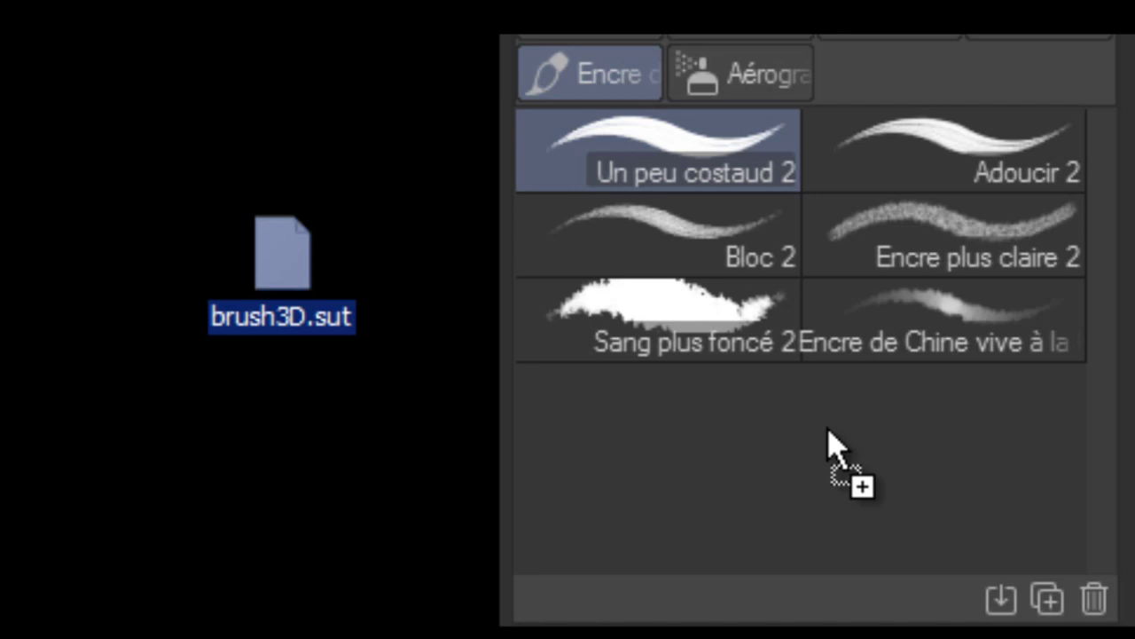
{"action": "left_click_drag", "start_coordinate": [827, 432], "coordinate": [829, 434]}
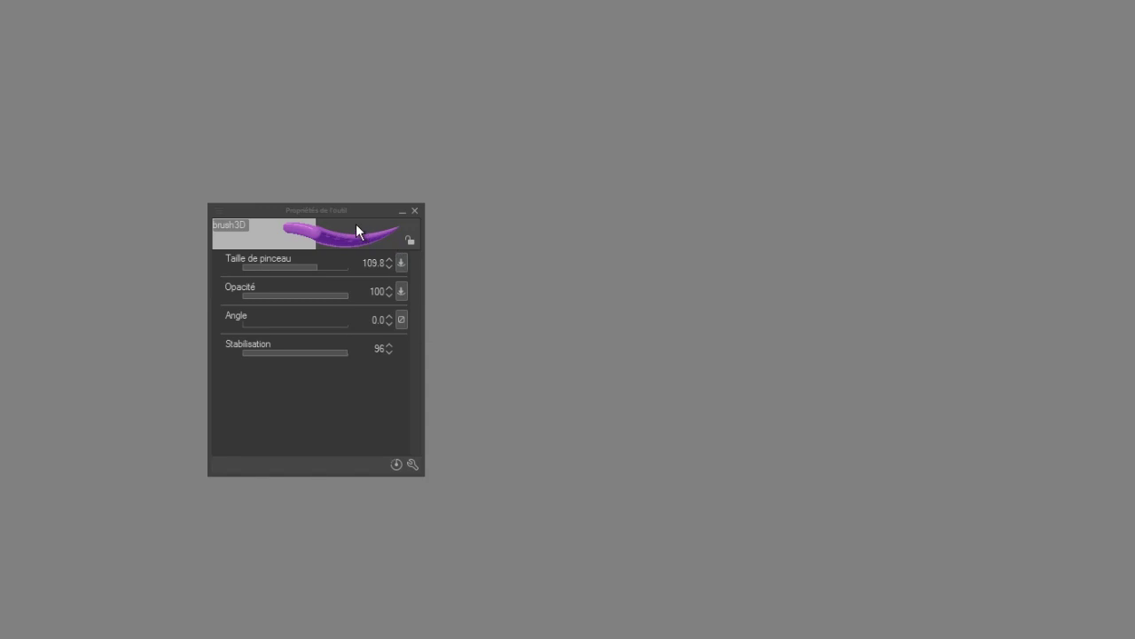
Step: Open the brush3D detail settings and examine the ink opacity dynamics and the available combination modes
{"action": "left_click_drag", "start_coordinate": [344, 211], "coordinate": [355, 185]}
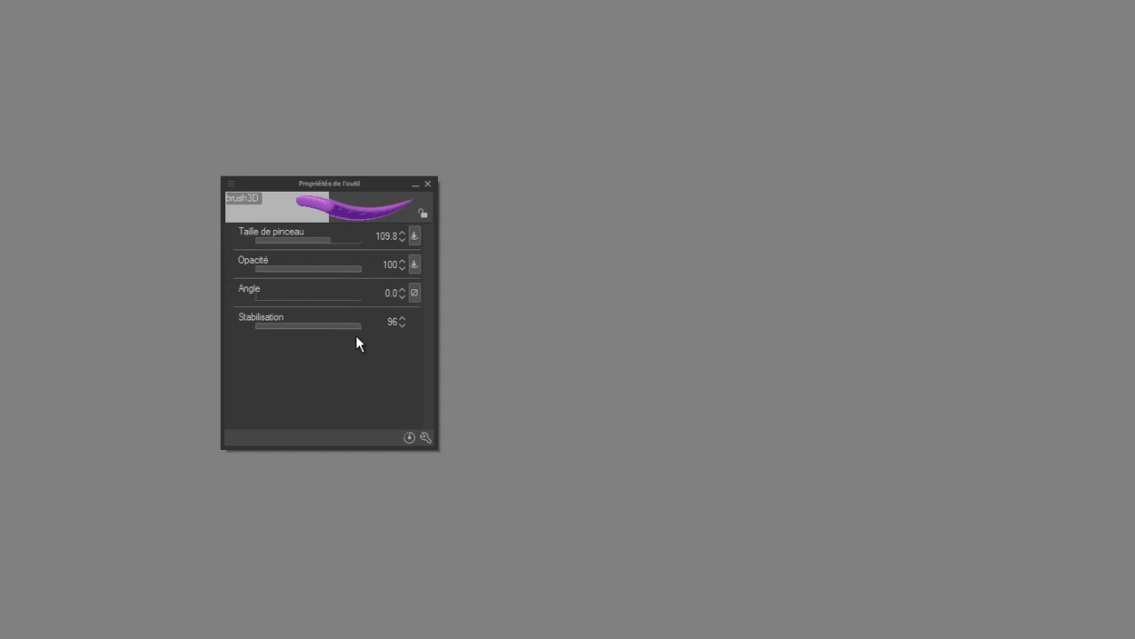
{"action": "left_click", "coordinate": [426, 437]}
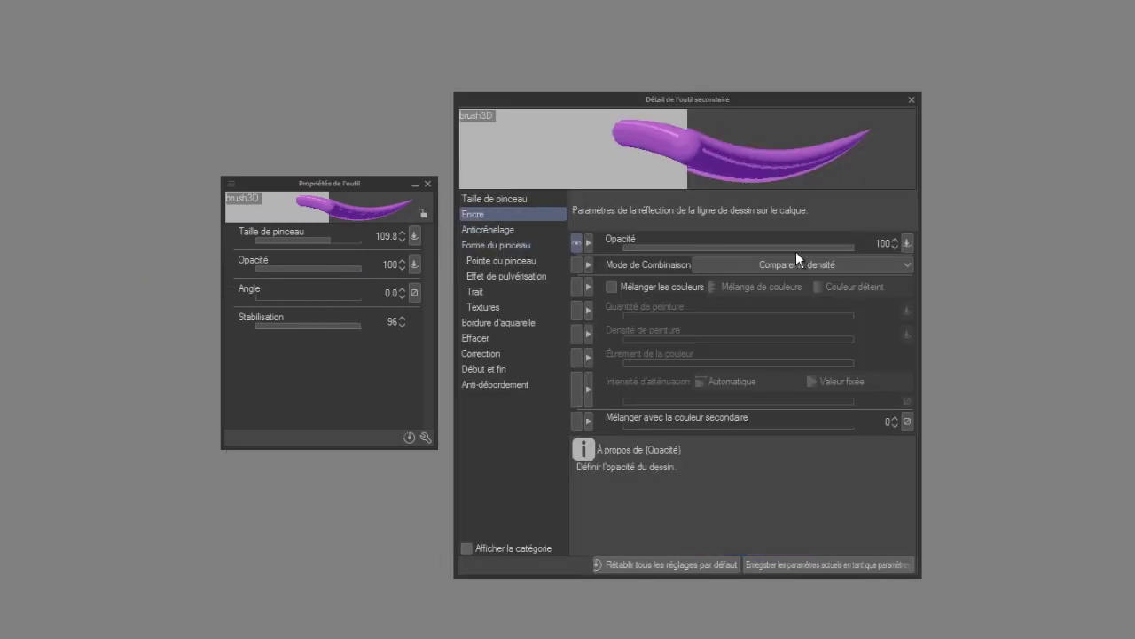
{"action": "left_click", "coordinate": [907, 243]}
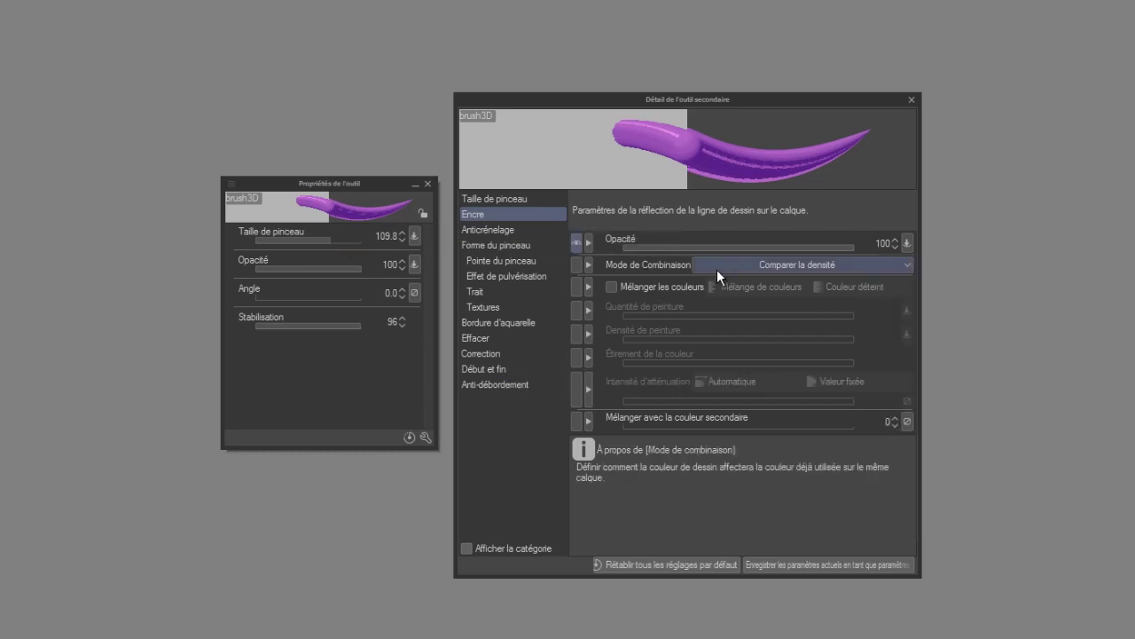
{"action": "left_click", "coordinate": [787, 265]}
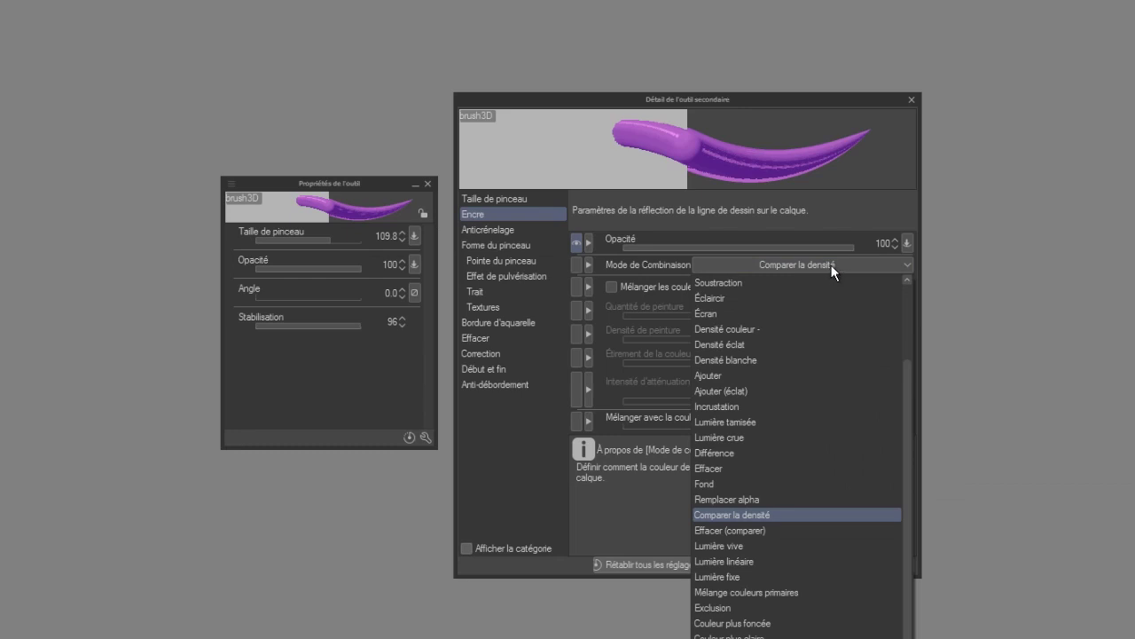
{"action": "left_click", "coordinate": [830, 264]}
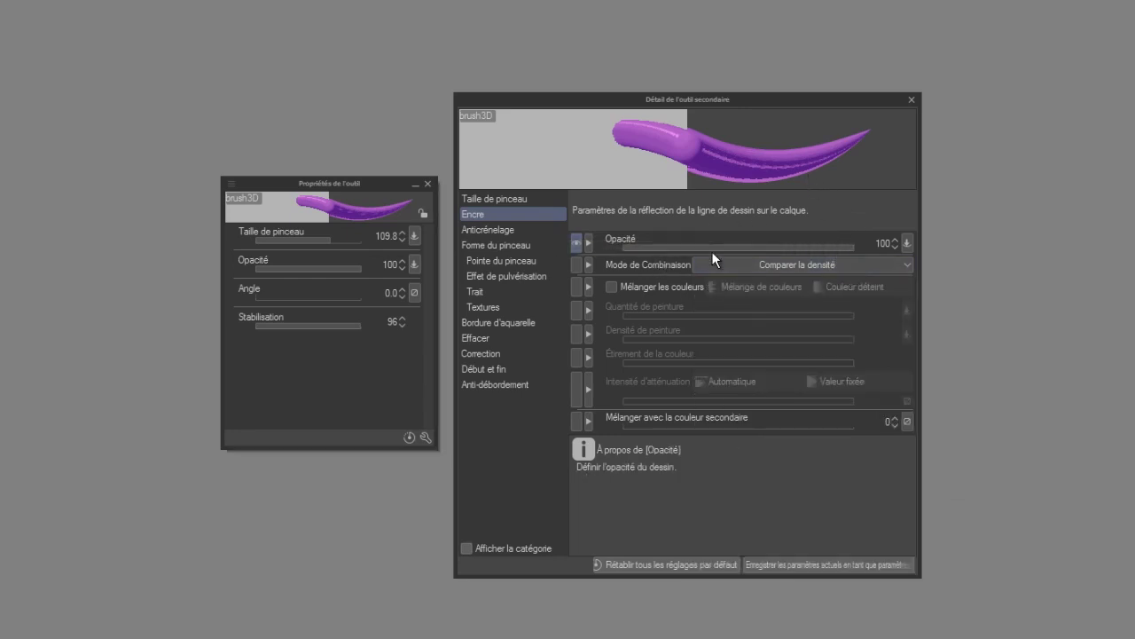
Step: With brush size 60.1, paint an S-shaped tube at angle 0 and a looping tube at angle 152.3
{"action": "mouse_move", "coordinate": [1014, 236]}
{"action": "left_mouse_down"}
{"action": "mouse_move", "coordinate": [1010, 328]}
{"action": "mouse_move", "coordinate": [981, 435]}
{"action": "mouse_move", "coordinate": [1012, 481]}
{"action": "mouse_move", "coordinate": [1083, 400]}
{"action": "mouse_move", "coordinate": [1050, 334]}
{"action": "mouse_move", "coordinate": [969, 307]}
{"action": "mouse_move", "coordinate": [926, 337]}
{"action": "mouse_move", "coordinate": [939, 382]}
{"action": "mouse_move", "coordinate": [993, 409]}
{"action": "mouse_move", "coordinate": [1065, 385]}
{"action": "mouse_move", "coordinate": [1077, 301]}
{"action": "mouse_move", "coordinate": [1025, 234]}
{"action": "left_mouse_up"}
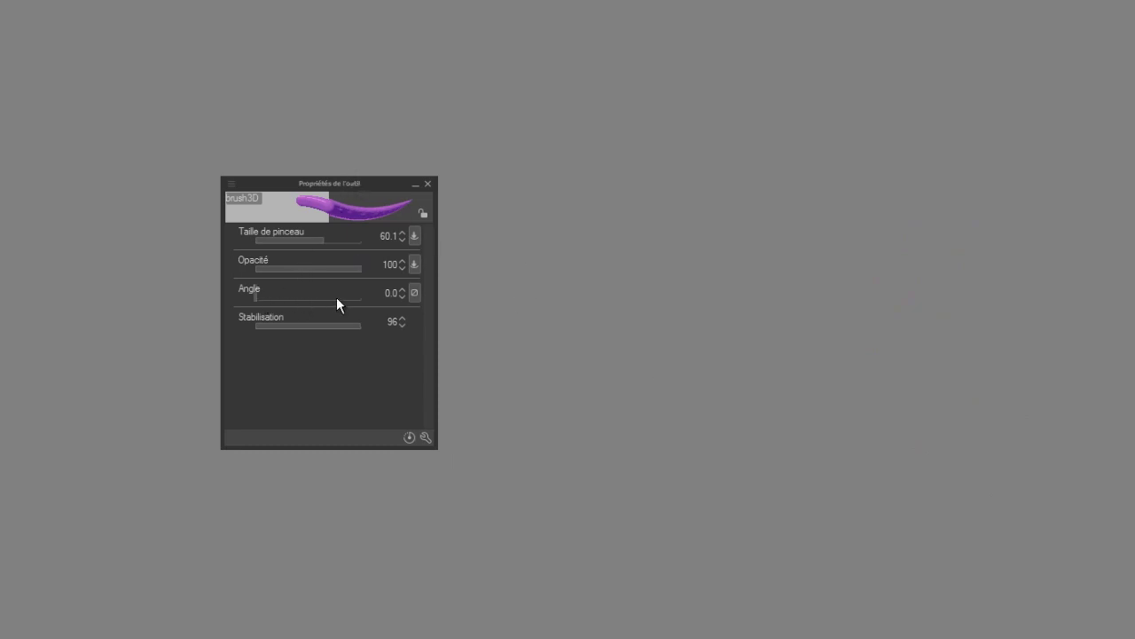
{"action": "mouse_move", "coordinate": [544, 280]}
{"action": "left_mouse_down"}
{"action": "mouse_move", "coordinate": [678, 139]}
{"action": "mouse_move", "coordinate": [822, 181]}
{"action": "mouse_move", "coordinate": [729, 289]}
{"action": "mouse_move", "coordinate": [744, 409]}
{"action": "mouse_move", "coordinate": [875, 408]}
{"action": "mouse_move", "coordinate": [952, 219]}
{"action": "mouse_move", "coordinate": [928, 68]}
{"action": "left_mouse_up"}
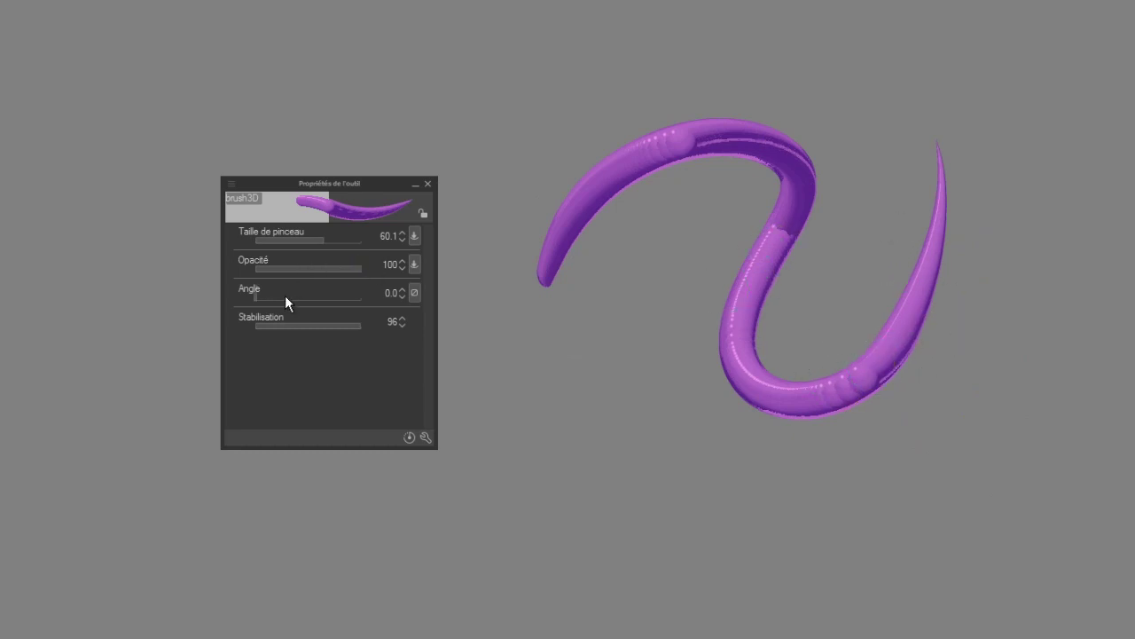
{"action": "left_click_drag", "start_coordinate": [285, 297], "coordinate": [302, 297]}
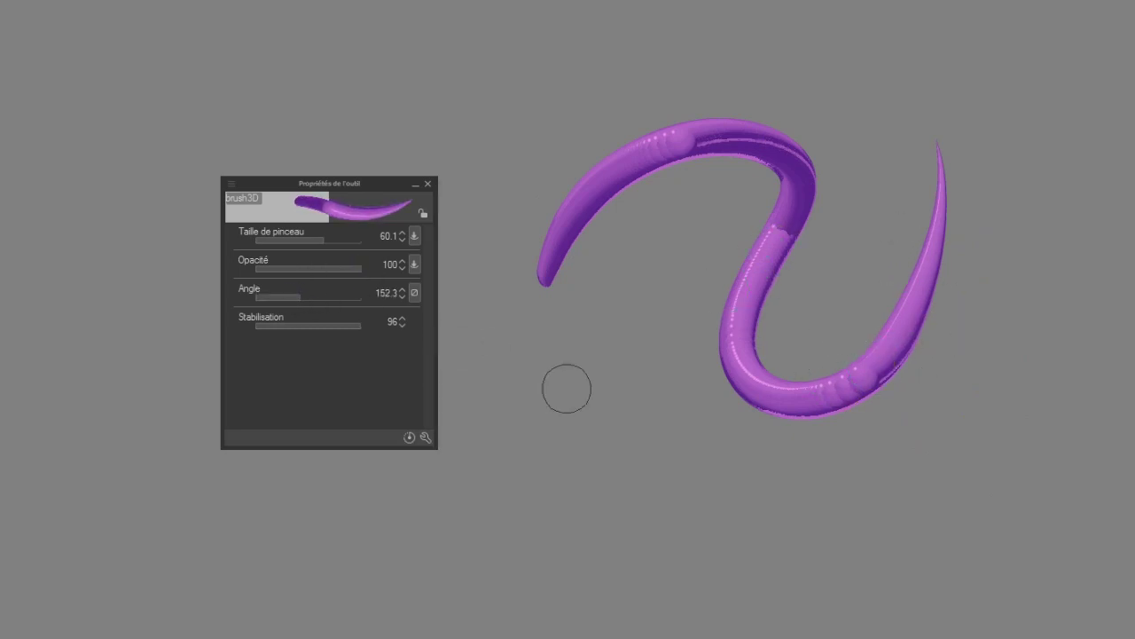
{"action": "mouse_move", "coordinate": [554, 434]}
{"action": "left_mouse_down"}
{"action": "mouse_move", "coordinate": [611, 311]}
{"action": "mouse_move", "coordinate": [843, 243]}
{"action": "mouse_move", "coordinate": [764, 344]}
{"action": "mouse_move", "coordinate": [669, 514]}
{"action": "mouse_move", "coordinate": [811, 373]}
{"action": "mouse_move", "coordinate": [882, 271]}
{"action": "mouse_move", "coordinate": [971, 472]}
{"action": "mouse_move", "coordinate": [879, 225]}
{"action": "mouse_move", "coordinate": [878, 89]}
{"action": "left_mouse_up"}
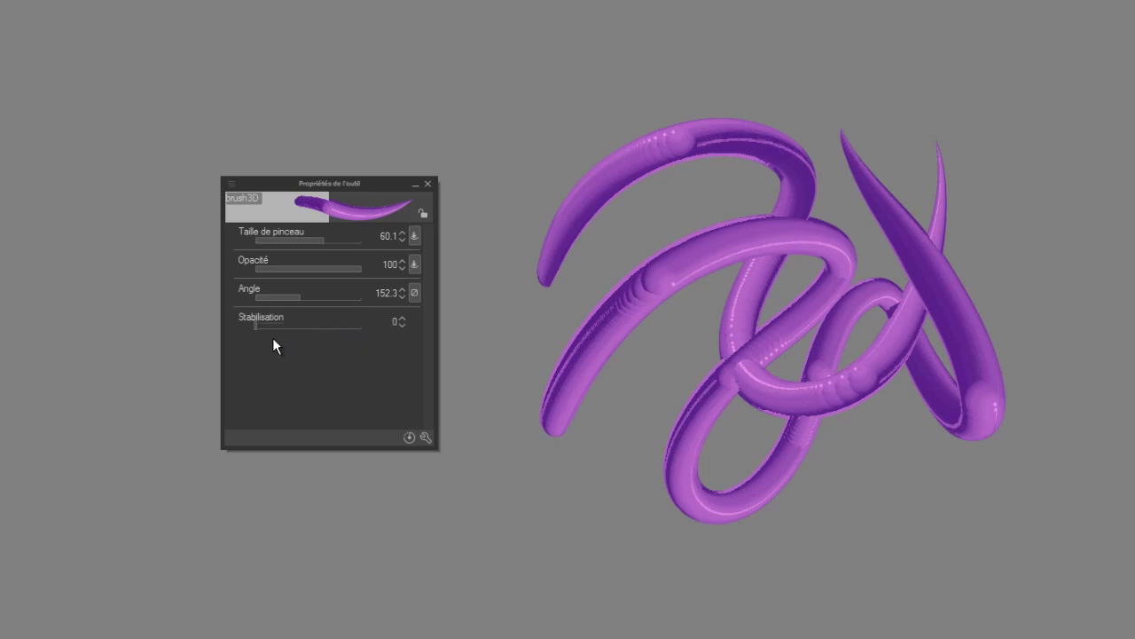
Step: Paint a winding tube with stabilisation at 0, and a large smooth circular tube with stabilisation raised fully
{"action": "mouse_move", "coordinate": [513, 262]}
{"action": "left_mouse_down"}
{"action": "mouse_move", "coordinate": [520, 292]}
{"action": "mouse_move", "coordinate": [494, 334]}
{"action": "mouse_move", "coordinate": [568, 349]}
{"action": "mouse_move", "coordinate": [667, 167]}
{"action": "mouse_move", "coordinate": [691, 314]}
{"action": "mouse_move", "coordinate": [774, 124]}
{"action": "mouse_move", "coordinate": [866, 80]}
{"action": "mouse_move", "coordinate": [860, 266]}
{"action": "mouse_move", "coordinate": [815, 462]}
{"action": "mouse_move", "coordinate": [675, 583]}
{"action": "mouse_move", "coordinate": [656, 435]}
{"action": "mouse_move", "coordinate": [669, 308]}
{"action": "left_mouse_up"}
{"action": "left_click_drag", "start_coordinate": [329, 332], "coordinate": [364, 328]}
{"action": "mouse_move", "coordinate": [558, 84]}
{"action": "left_mouse_down"}
{"action": "mouse_move", "coordinate": [509, 197]}
{"action": "mouse_move", "coordinate": [522, 442]}
{"action": "mouse_move", "coordinate": [697, 548]}
{"action": "mouse_move", "coordinate": [929, 446]}
{"action": "mouse_move", "coordinate": [977, 247]}
{"action": "mouse_move", "coordinate": [877, 79]}
{"action": "mouse_move", "coordinate": [717, 18]}
{"action": "mouse_move", "coordinate": [518, 89]}
{"action": "mouse_move", "coordinate": [437, 331]}
{"action": "mouse_move", "coordinate": [539, 559]}
{"action": "mouse_move", "coordinate": [759, 614]}
{"action": "mouse_move", "coordinate": [987, 494]}
{"action": "mouse_move", "coordinate": [998, 455]}
{"action": "left_mouse_up"}
Step: Hide the panels and paint over the round bumps along the large circular tube to smooth its surface
{"action": "key", "text": "Tab"}
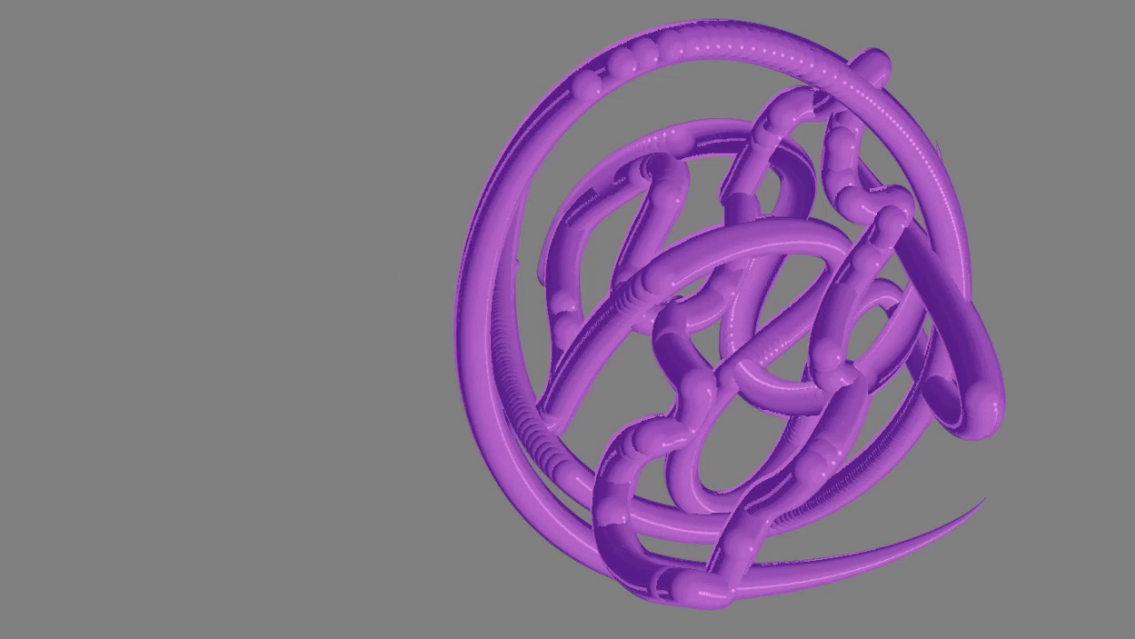
{"action": "mouse_move", "coordinate": [597, 88]}
{"action": "left_mouse_down"}
{"action": "mouse_move", "coordinate": [565, 105]}
{"action": "mouse_move", "coordinate": [619, 64]}
{"action": "left_mouse_up"}
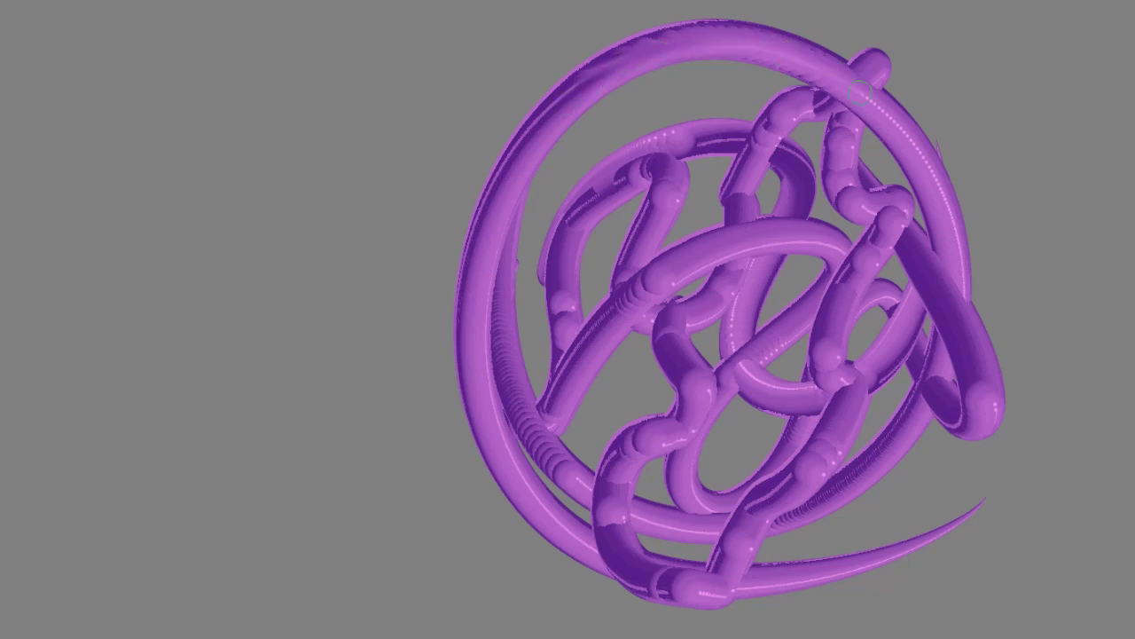
{"action": "mouse_move", "coordinate": [652, 471]}
{"action": "left_mouse_down"}
{"action": "mouse_move", "coordinate": [549, 409]}
{"action": "mouse_move", "coordinate": [515, 404]}
{"action": "mouse_move", "coordinate": [563, 468]}
{"action": "mouse_move", "coordinate": [509, 361]}
{"action": "left_mouse_up"}
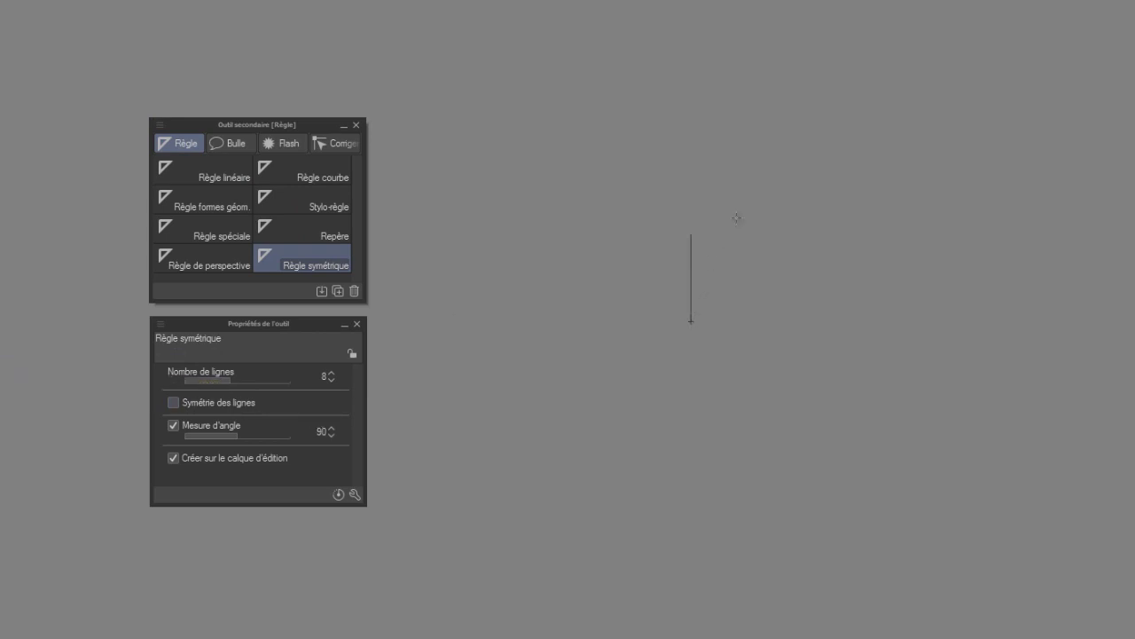
Step: Place a symmetry ruler with 8 lines and 90-degree angle snapping on the blank canvas and paint a symmetrical 3D stroke
{"action": "left_click_drag", "start_coordinate": [737, 217], "coordinate": [709, 56]}
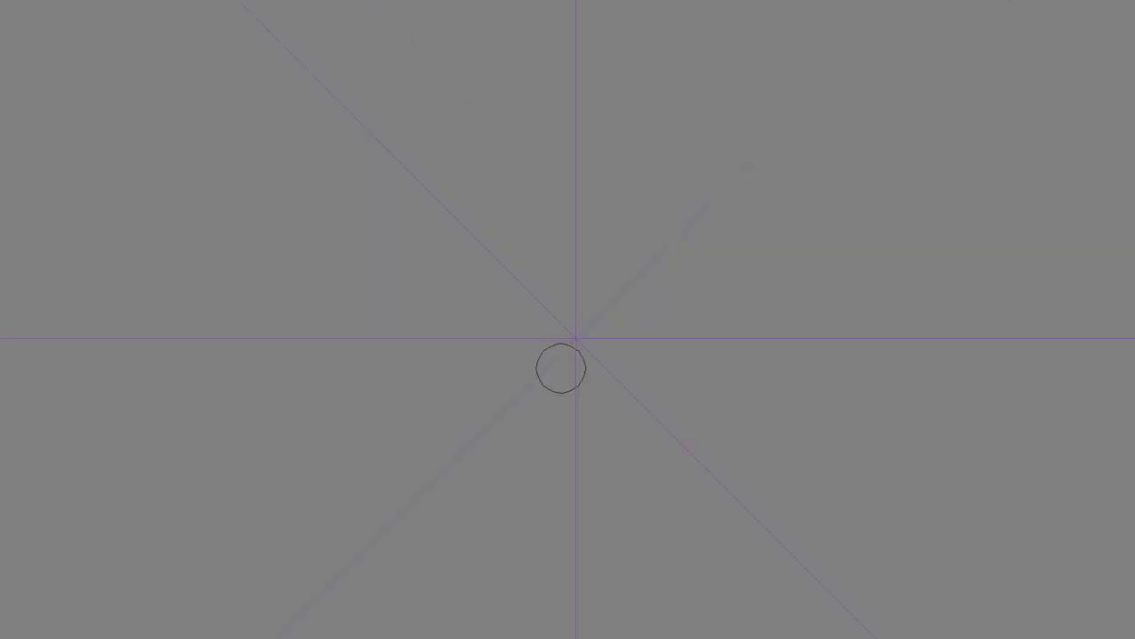
{"action": "mouse_move", "coordinate": [547, 363]}
{"action": "left_mouse_down"}
{"action": "mouse_move", "coordinate": [562, 448]}
{"action": "mouse_move", "coordinate": [649, 496]}
{"action": "mouse_move", "coordinate": [734, 471]}
{"action": "mouse_move", "coordinate": [783, 378]}
{"action": "mouse_move", "coordinate": [766, 308]}
{"action": "mouse_move", "coordinate": [726, 256]}
{"action": "mouse_move", "coordinate": [671, 223]}
{"action": "mouse_move", "coordinate": [527, 292]}
{"action": "mouse_move", "coordinate": [605, 424]}
{"action": "mouse_move", "coordinate": [749, 337]}
{"action": "mouse_move", "coordinate": [776, 168]}
{"action": "mouse_move", "coordinate": [813, 126]}
{"action": "mouse_move", "coordinate": [844, 218]}
{"action": "mouse_move", "coordinate": [825, 187]}
{"action": "left_mouse_up"}
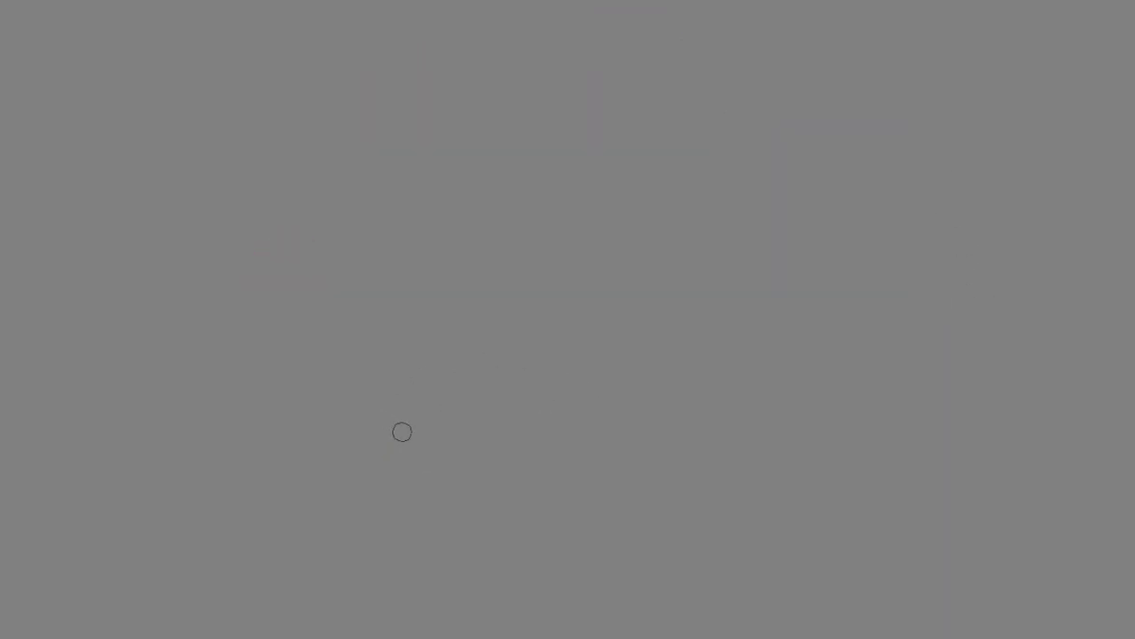
Step: Paint a thick teal tentacle with bright blue spikes, and on another blank canvas a tapering white tube with small pointed tips
{"action": "mouse_move", "coordinate": [468, 429]}
{"action": "left_mouse_down"}
{"action": "mouse_move", "coordinate": [466, 307]}
{"action": "mouse_move", "coordinate": [531, 203]}
{"action": "mouse_move", "coordinate": [541, 299]}
{"action": "mouse_move", "coordinate": [519, 373]}
{"action": "mouse_move", "coordinate": [472, 436]}
{"action": "mouse_move", "coordinate": [530, 410]}
{"action": "mouse_move", "coordinate": [444, 420]}
{"action": "mouse_move", "coordinate": [464, 438]}
{"action": "left_mouse_up"}
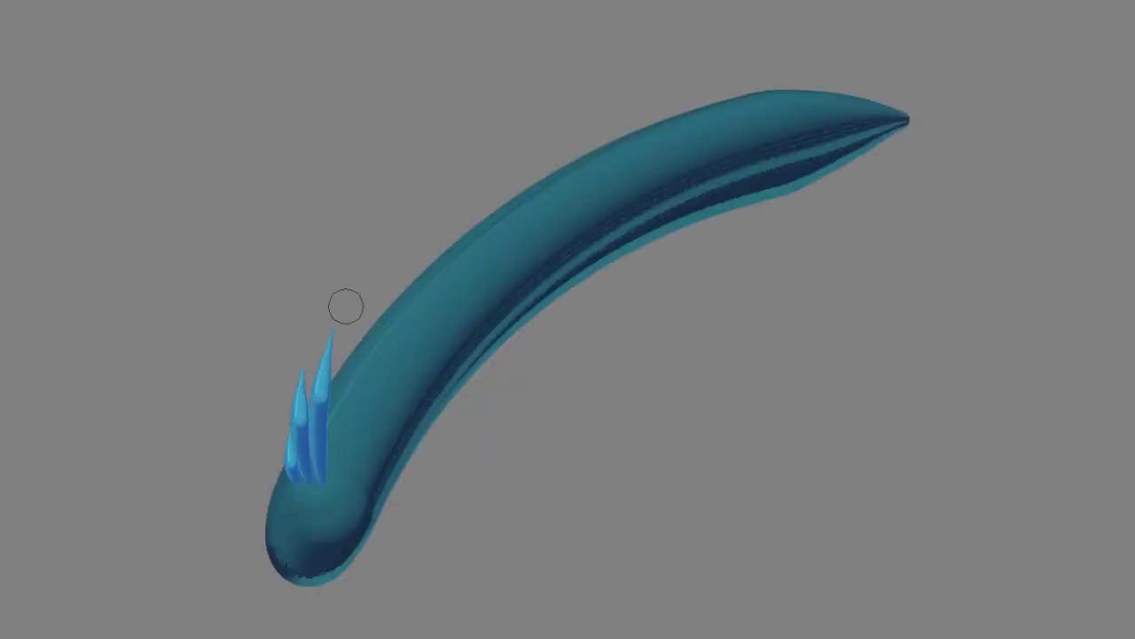
{"action": "mouse_move", "coordinate": [345, 304]}
{"action": "left_mouse_down"}
{"action": "mouse_move", "coordinate": [333, 480]}
{"action": "mouse_move", "coordinate": [362, 430]}
{"action": "mouse_move", "coordinate": [381, 443]}
{"action": "mouse_move", "coordinate": [385, 492]}
{"action": "mouse_move", "coordinate": [360, 327]}
{"action": "mouse_move", "coordinate": [392, 427]}
{"action": "mouse_move", "coordinate": [373, 402]}
{"action": "mouse_move", "coordinate": [327, 402]}
{"action": "mouse_move", "coordinate": [369, 359]}
{"action": "mouse_move", "coordinate": [369, 388]}
{"action": "mouse_move", "coordinate": [425, 385]}
{"action": "mouse_move", "coordinate": [419, 334]}
{"action": "mouse_move", "coordinate": [393, 313]}
{"action": "mouse_move", "coordinate": [392, 353]}
{"action": "mouse_move", "coordinate": [435, 332]}
{"action": "left_mouse_up"}
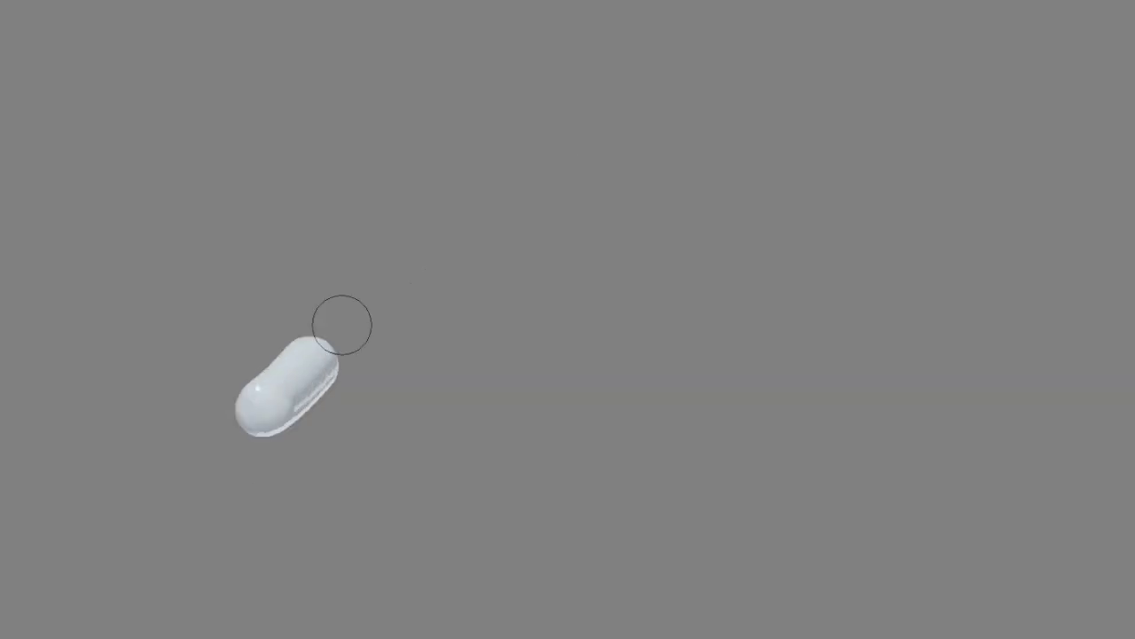
{"action": "mouse_move", "coordinate": [341, 325]}
{"action": "left_mouse_down"}
{"action": "mouse_move", "coordinate": [837, 207]}
{"action": "mouse_move", "coordinate": [932, 167]}
{"action": "left_mouse_up"}
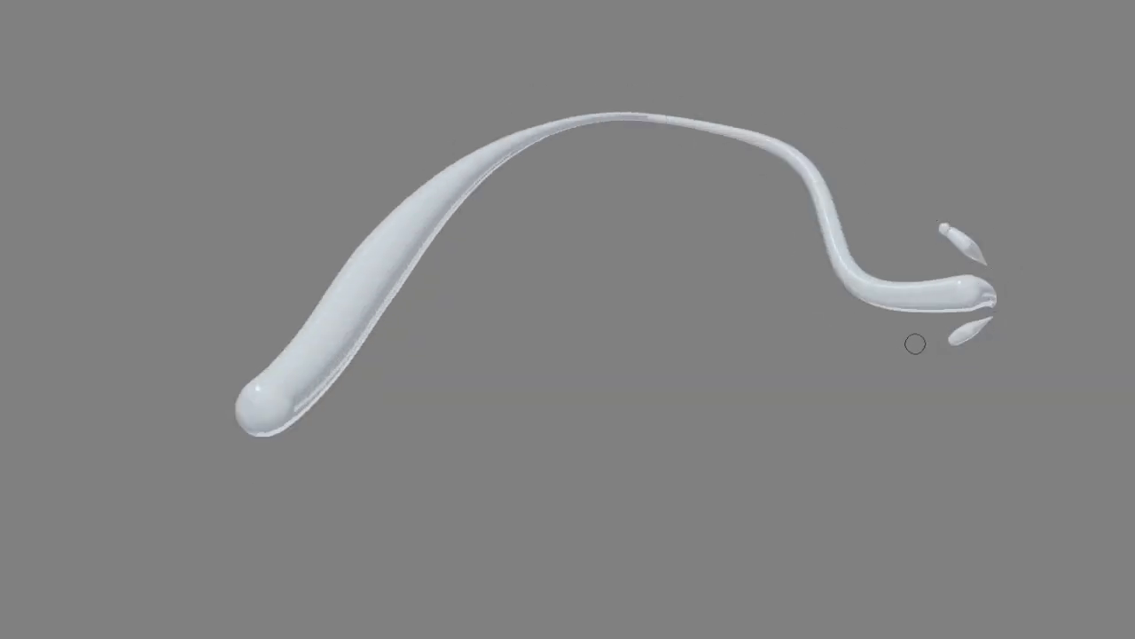